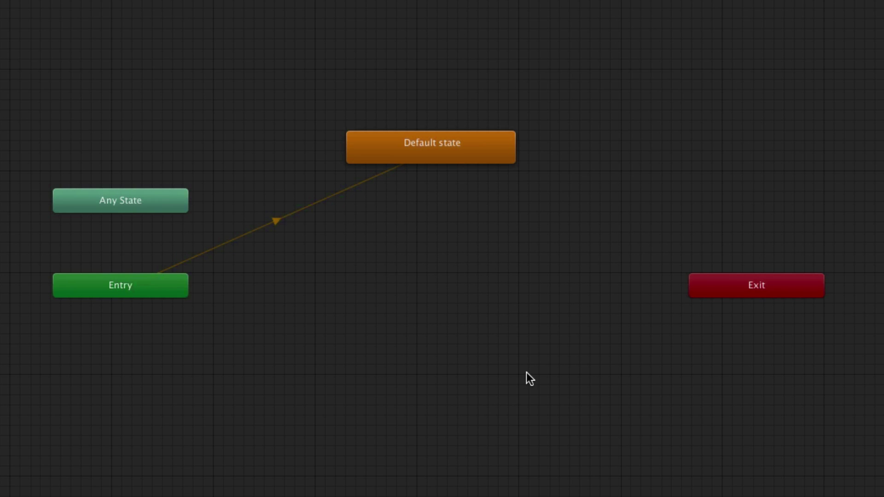
Add a new sub-state machine to the Base Layer graph and move it into open space.
{"action": "right_click", "coordinate": [407, 322]}
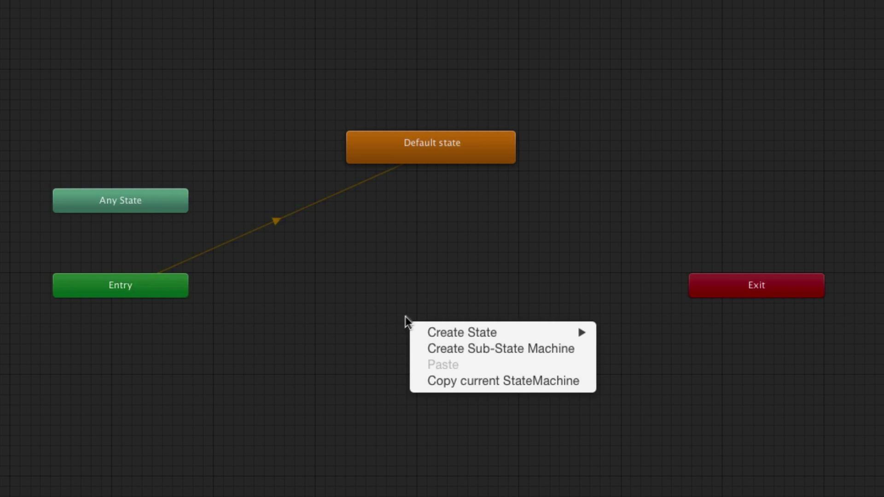
{"action": "left_click", "coordinate": [482, 351]}
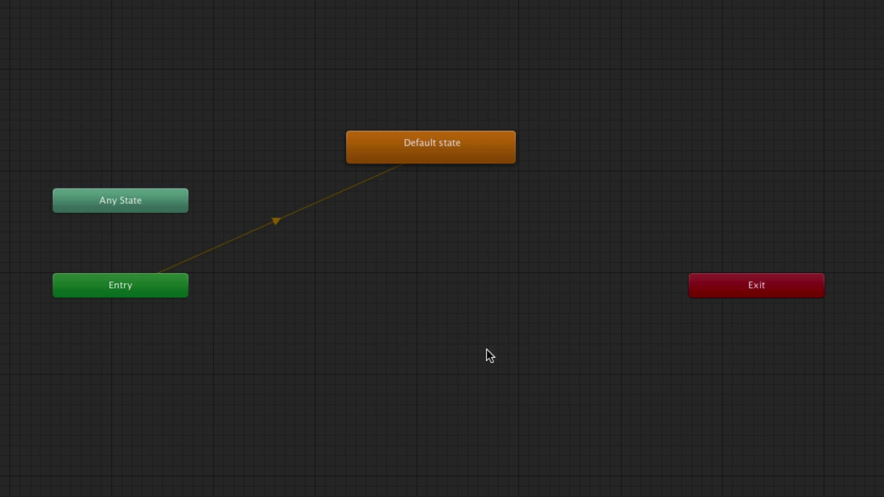
{"action": "left_click_drag", "start_coordinate": [481, 341], "coordinate": [417, 250]}
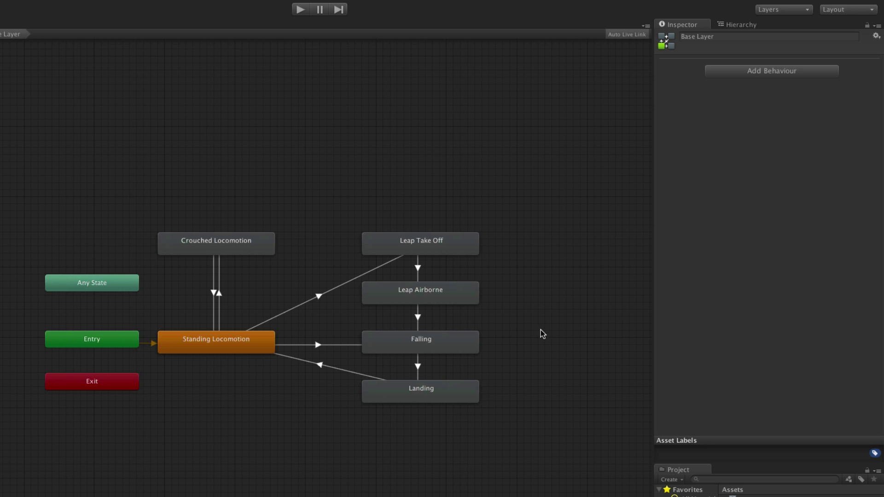
Create a sub-state machine beside the leap states and rename it 'Airborne'.
{"action": "right_click", "coordinate": [543, 334]}
{"action": "left_click", "coordinate": [572, 348]}
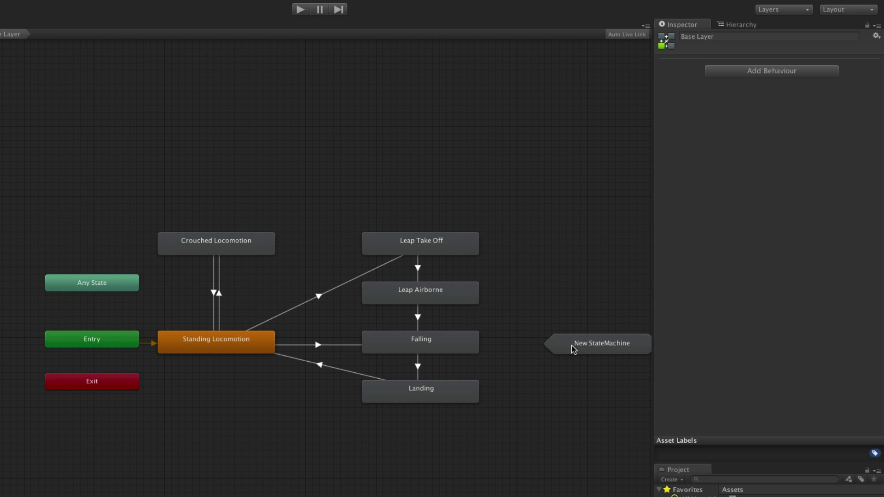
{"action": "left_click_drag", "start_coordinate": [573, 347], "coordinate": [549, 341]}
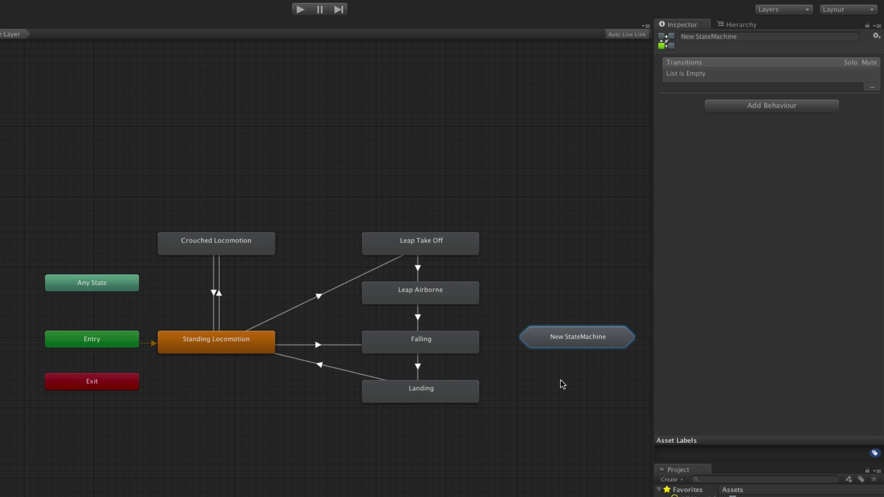
{"action": "left_click", "coordinate": [749, 36]}
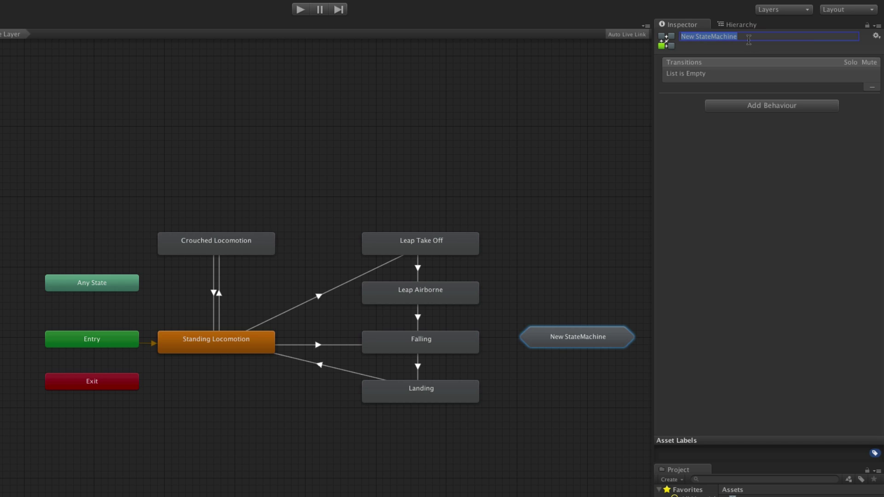
{"action": "type", "text": "Airborne"}
{"action": "key", "text": "Return"}
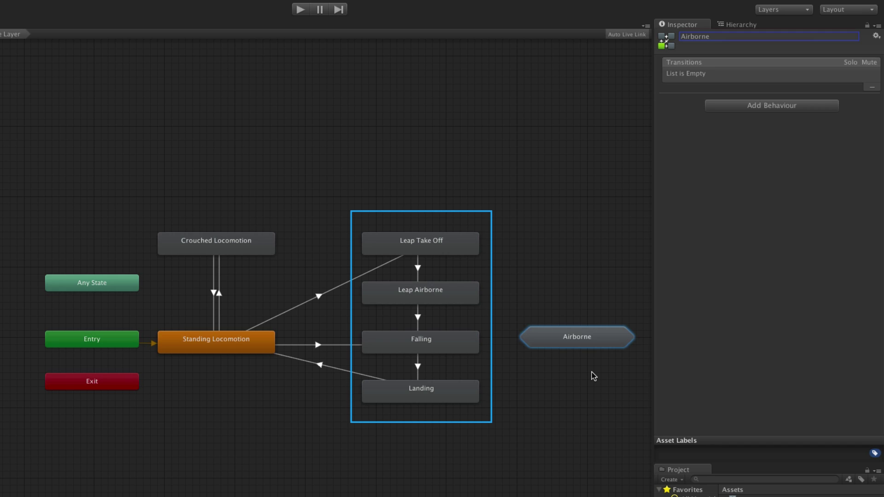
Move Leap Take Off, Leap Airborne, Falling and Landing into Airborne, then frame the remaining graph.
{"action": "left_click_drag", "start_coordinate": [496, 180], "coordinate": [462, 387]}
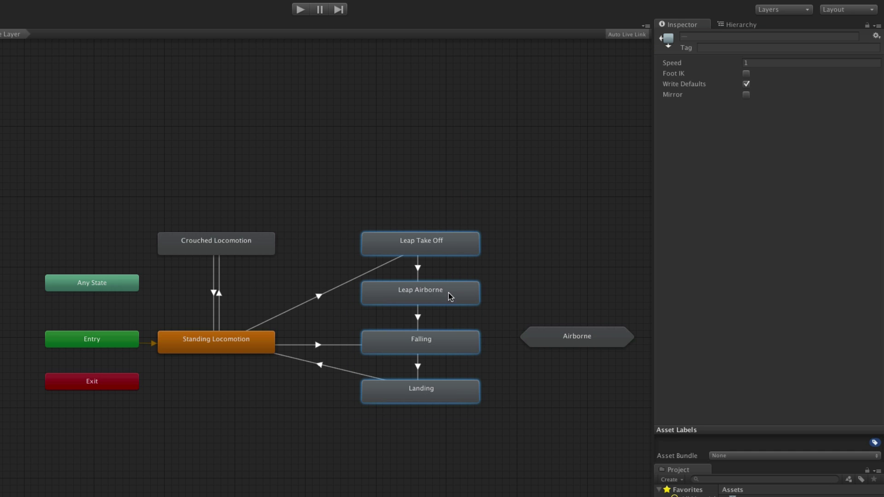
{"action": "left_click_drag", "start_coordinate": [456, 292], "coordinate": [397, 347]}
{"action": "key", "text": "a"}
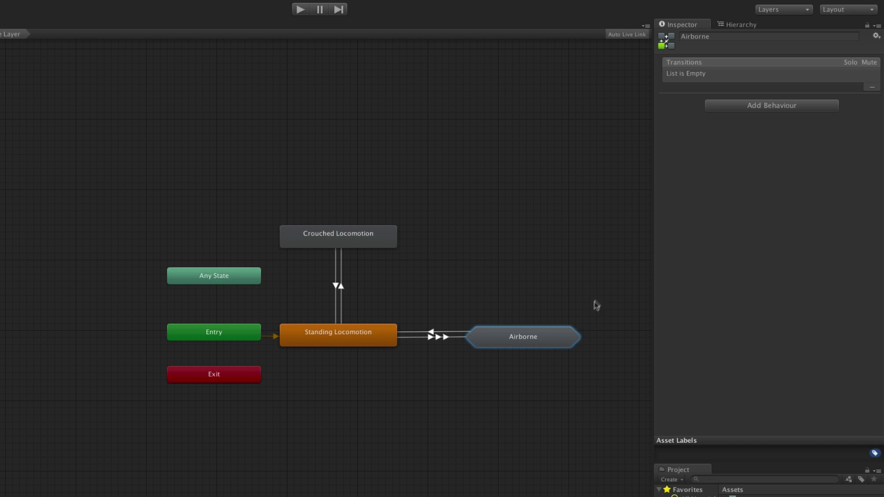
Enter Airborne and stack Leap Airborne, Falling and Landing in a column under Leap Take Off.
{"action": "double_click", "coordinate": [573, 337]}
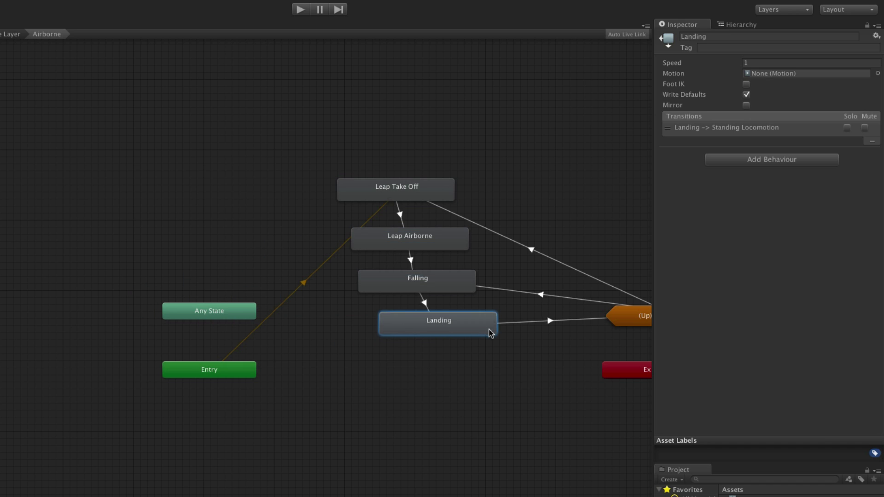
{"action": "middle_click_drag", "start_coordinate": [505, 384], "coordinate": [381, 391]}
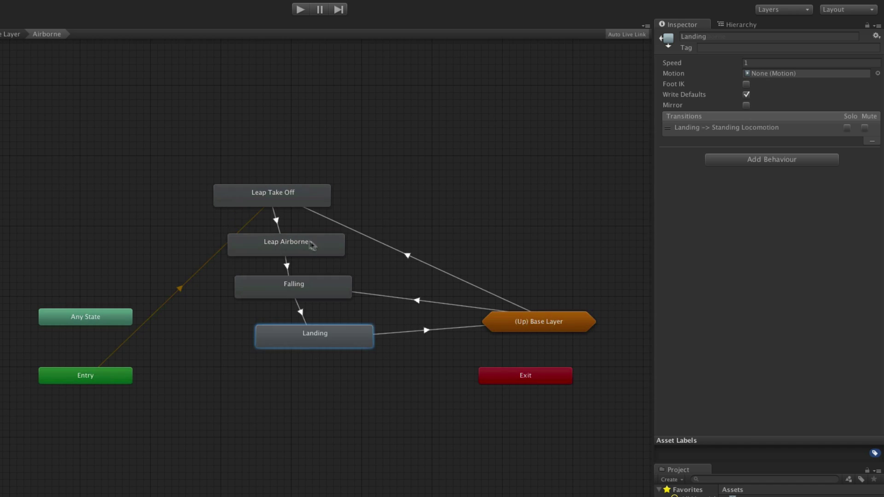
{"action": "left_click_drag", "start_coordinate": [321, 249], "coordinate": [305, 248]}
{"action": "left_click_drag", "start_coordinate": [314, 287], "coordinate": [292, 287]}
{"action": "left_click_drag", "start_coordinate": [309, 340], "coordinate": [268, 341]}
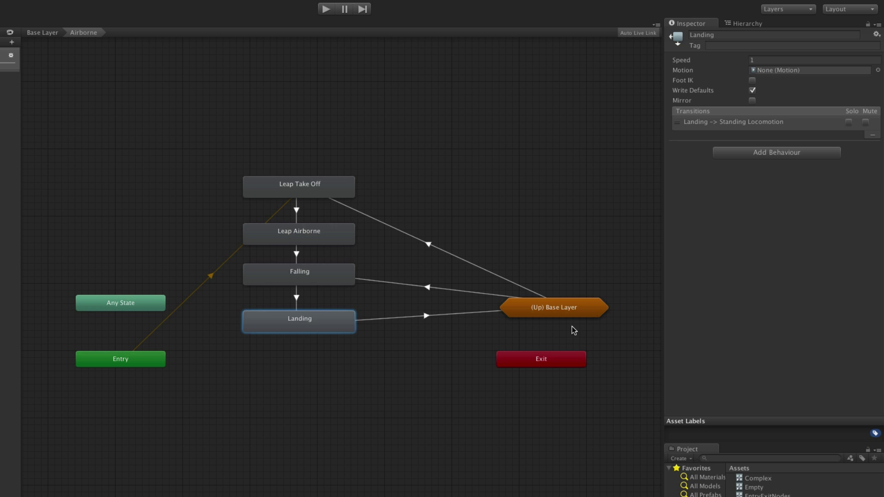
Go up to Base Layer and back into Airborne, centring its states in view.
{"action": "left_click_drag", "start_coordinate": [564, 313], "coordinate": [566, 316]}
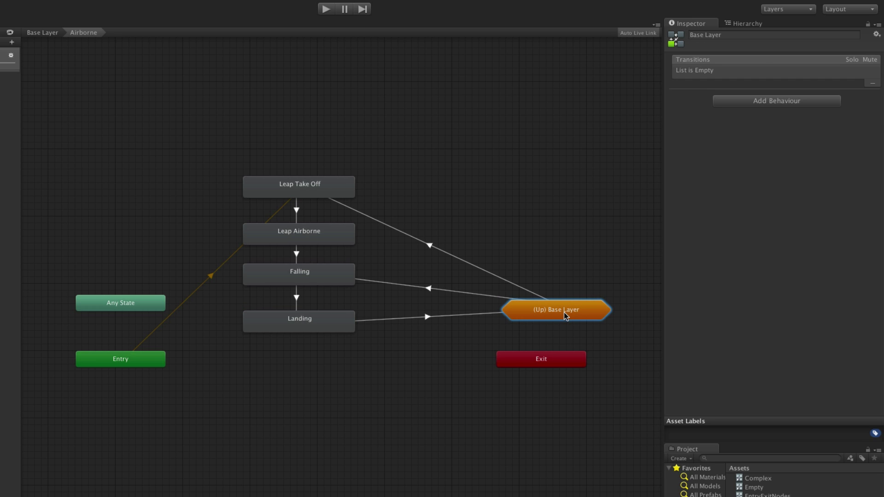
{"action": "double_click", "coordinate": [567, 316]}
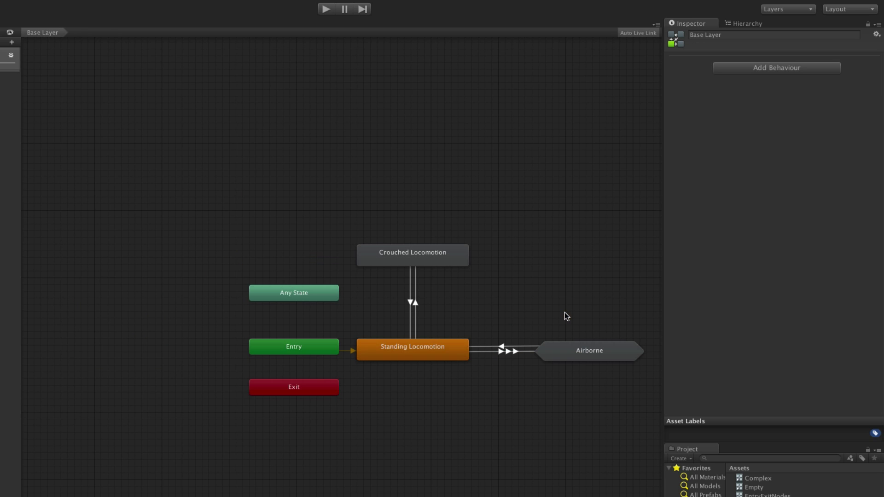
{"action": "double_click", "coordinate": [574, 353]}
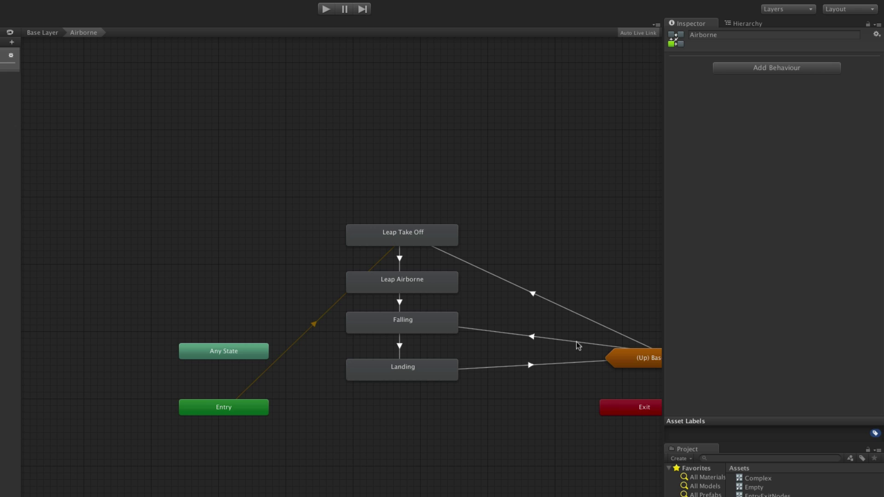
{"action": "middle_click_drag", "start_coordinate": [591, 274], "coordinate": [562, 264]}
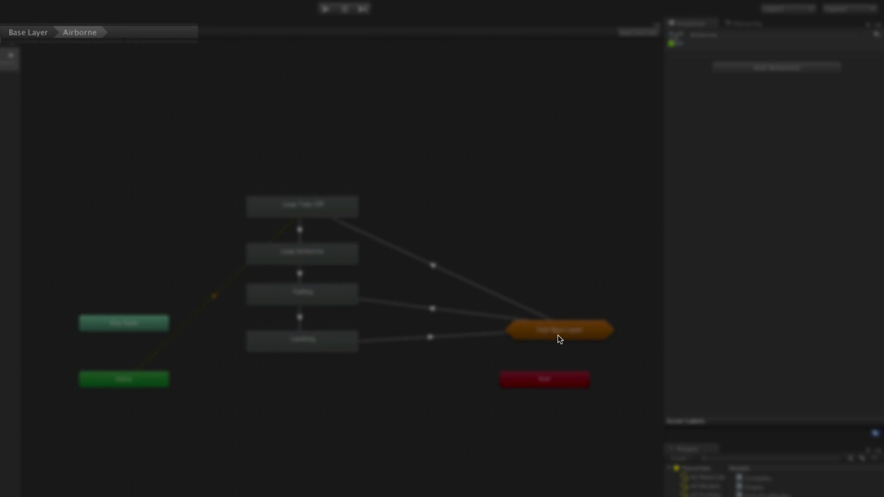
{"action": "double_click", "coordinate": [558, 338]}
{"action": "double_click", "coordinate": [574, 352]}
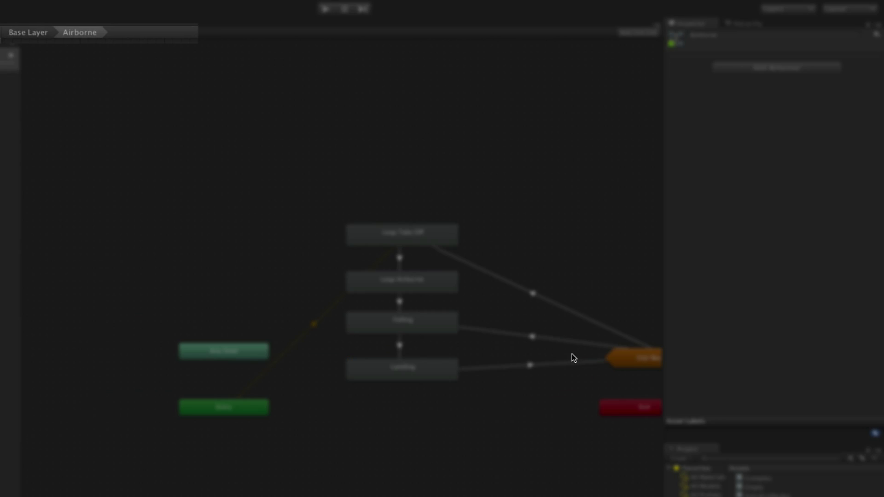
{"action": "middle_click_drag", "start_coordinate": [507, 423], "coordinate": [417, 405]}
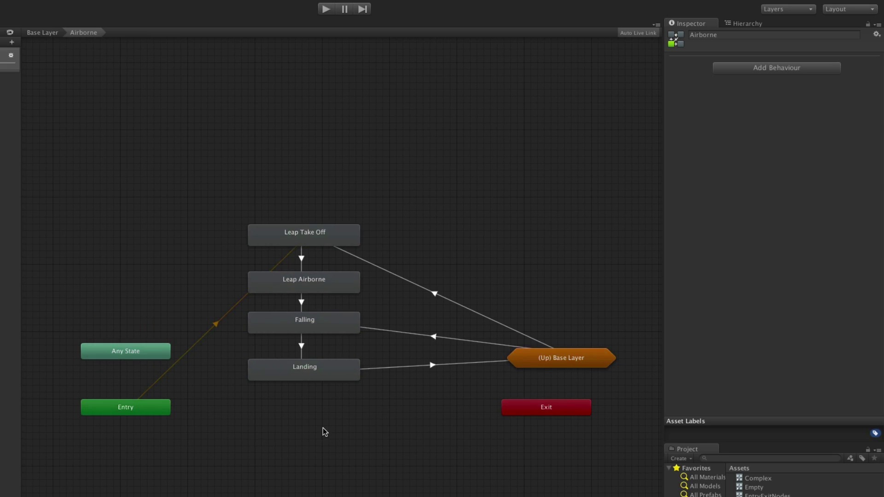
Add and undo a test sub-state machine inside Airborne, then return to Base Layer.
{"action": "right_click", "coordinate": [335, 440]}
{"action": "mouse_move", "coordinate": [336, 443]}
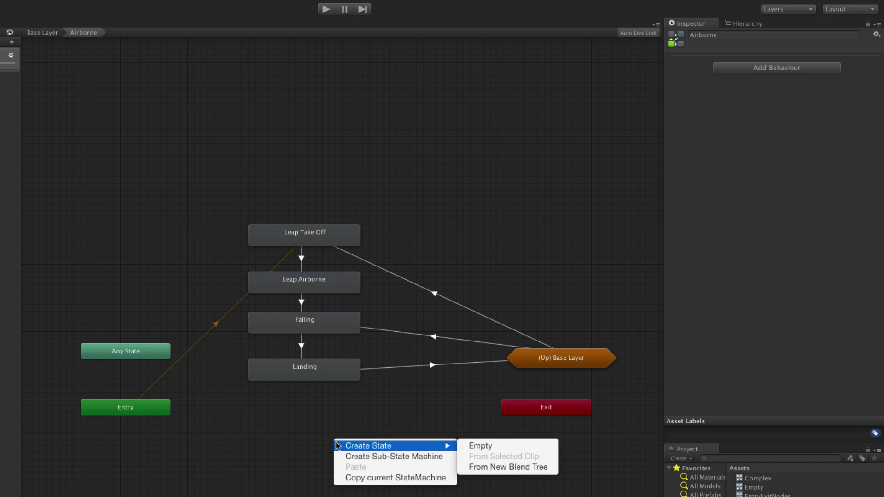
{"action": "left_click", "coordinate": [371, 457]}
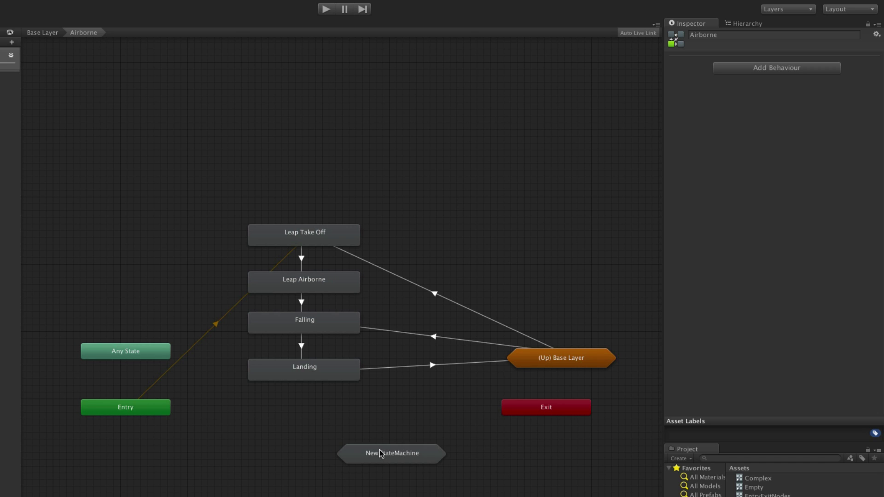
{"action": "key", "text": "super+z"}
{"action": "right_click", "coordinate": [367, 432]}
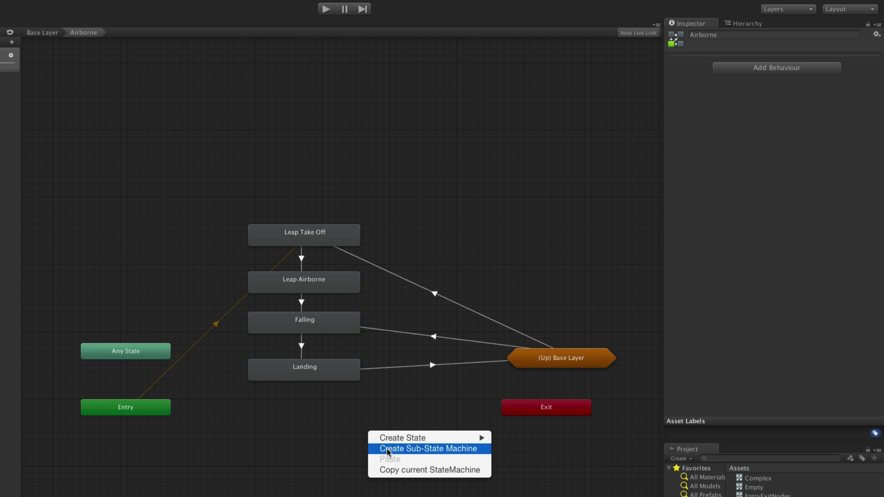
{"action": "left_click", "coordinate": [346, 438]}
{"action": "double_click", "coordinate": [573, 363]}
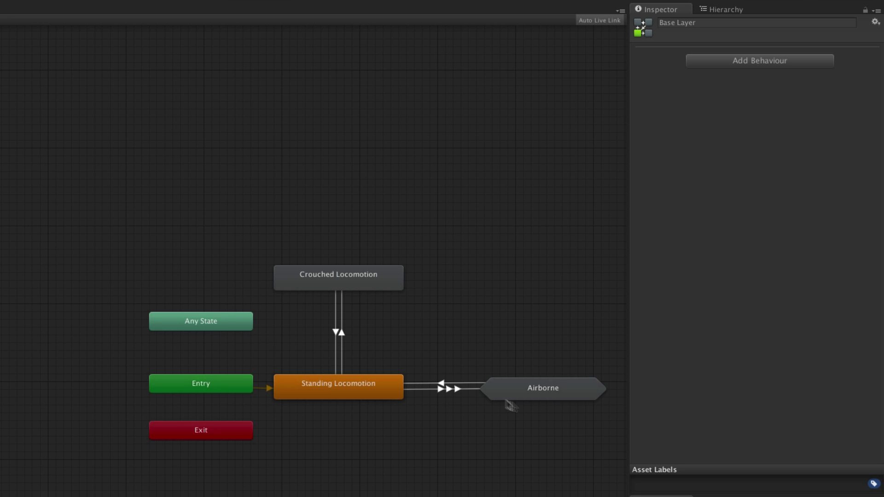
Inspect the Standing Locomotion–Airborne transitions, including the Jump condition.
{"action": "left_click", "coordinate": [462, 389]}
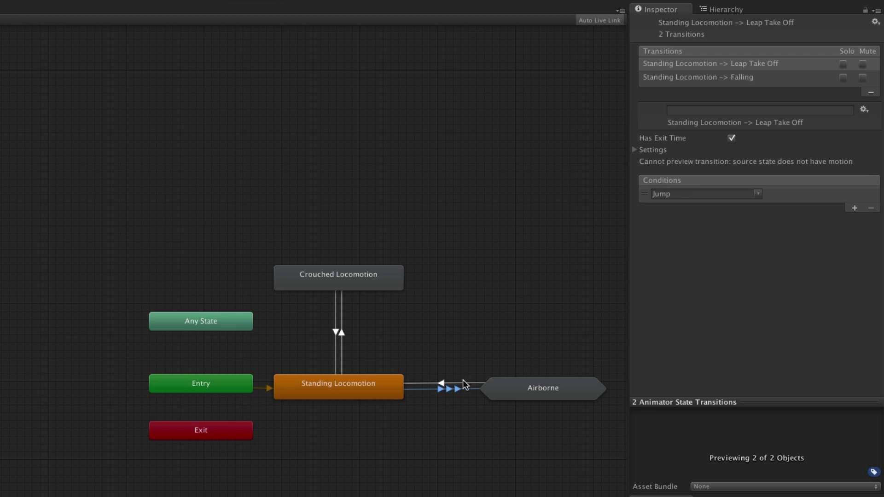
{"action": "left_click", "coordinate": [463, 389]}
{"action": "left_click", "coordinate": [462, 389]}
{"action": "left_click", "coordinate": [462, 380]}
{"action": "left_click", "coordinate": [460, 390]}
{"action": "left_click", "coordinate": [497, 421]}
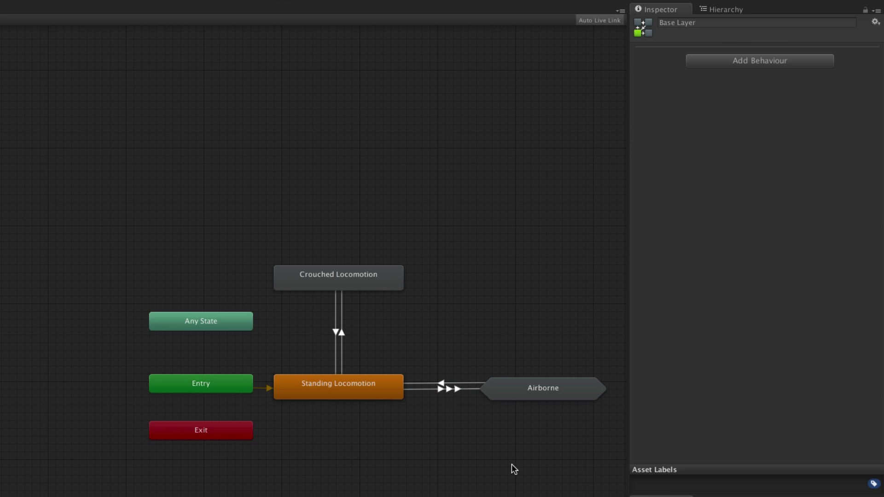
Draw a new transition from Crouched Locomotion onto the Airborne sub-state machine.
{"action": "right_click", "coordinate": [383, 283]}
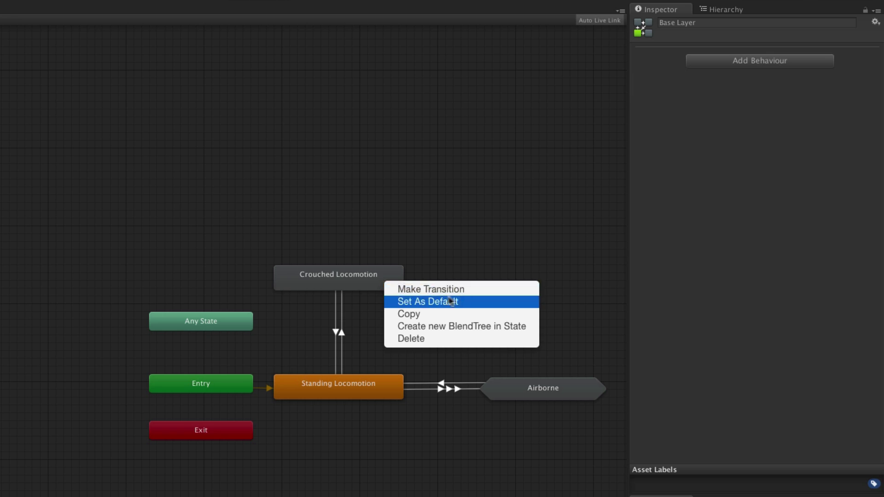
{"action": "left_click", "coordinate": [472, 287]}
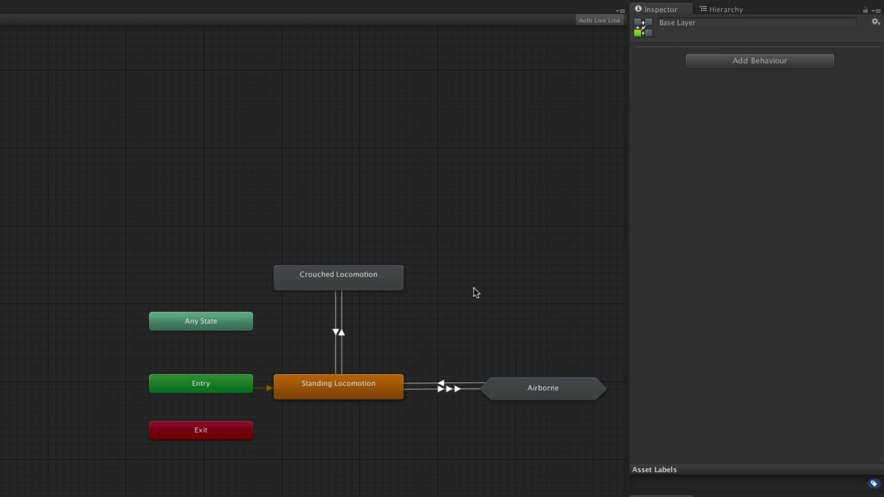
{"action": "left_click", "coordinate": [510, 385]}
{"action": "mouse_move", "coordinate": [522, 400]}
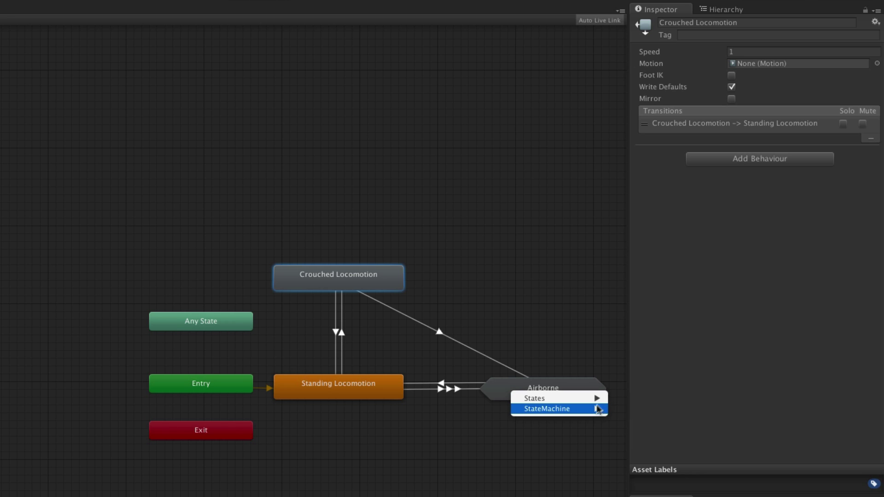
Target the Crouched Locomotion transition at Airborne's Leap Take Off state.
{"action": "mouse_move", "coordinate": [590, 400]}
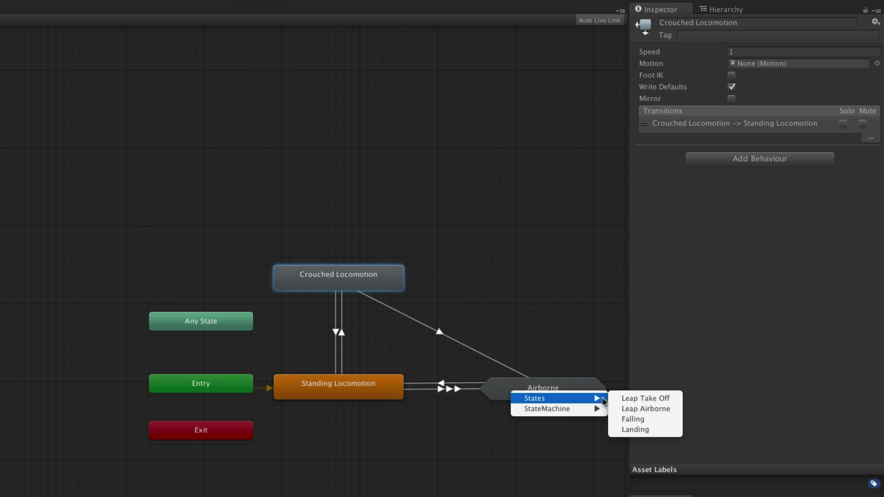
{"action": "left_click", "coordinate": [668, 399]}
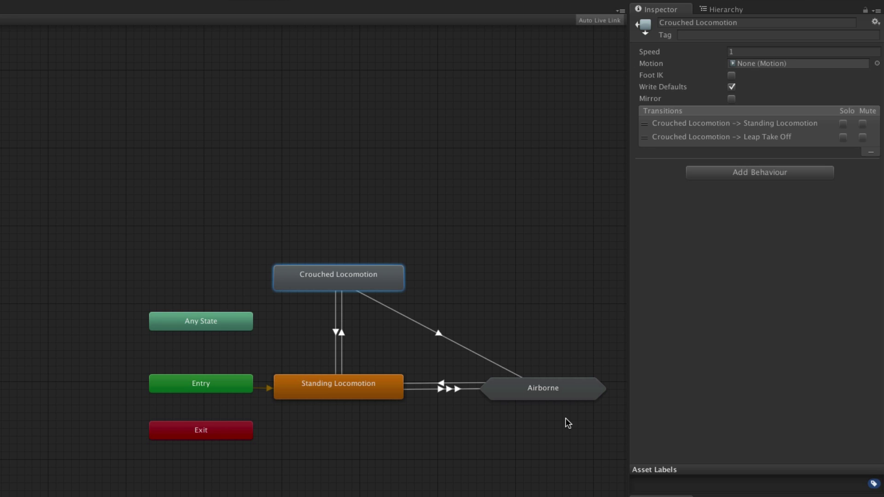
Enter the Airborne sub-state machine and bring up the Landing state's options.
{"action": "double_click", "coordinate": [500, 394]}
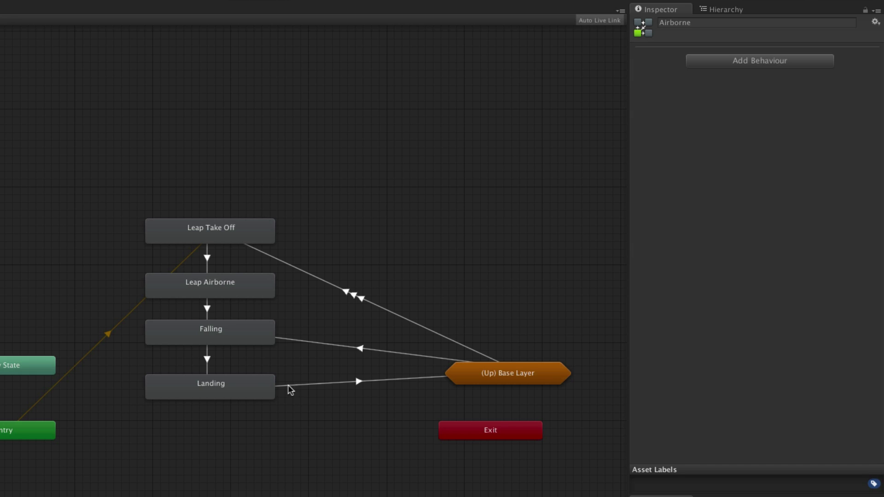
{"action": "right_click", "coordinate": [265, 385]}
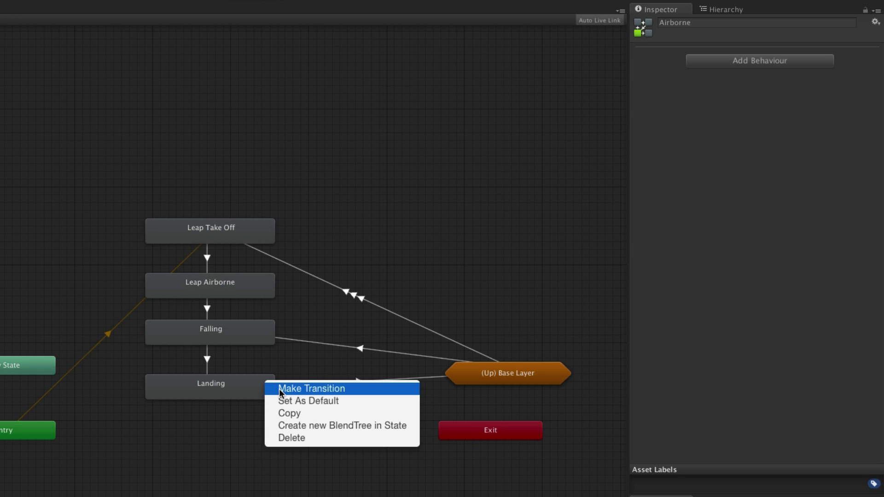
Add a transition from Landing through (Up) Base Layer to Crouched Locomotion.
{"action": "left_click", "coordinate": [281, 393]}
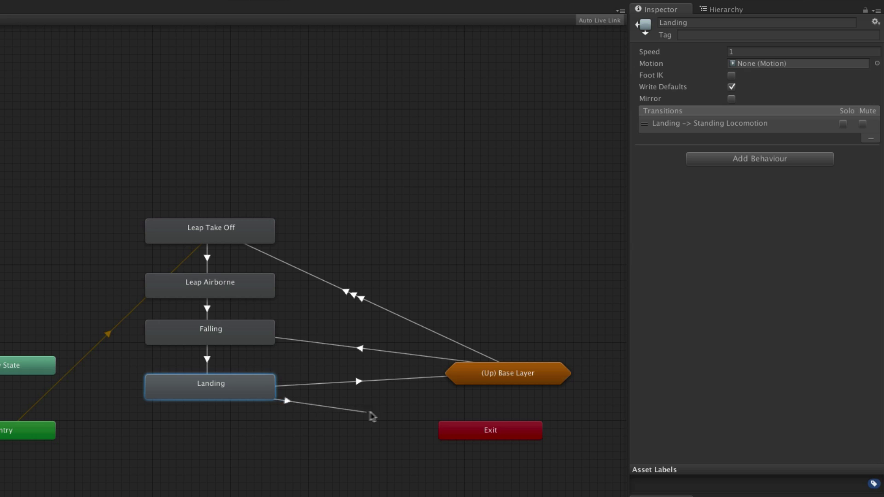
{"action": "left_click", "coordinate": [479, 380]}
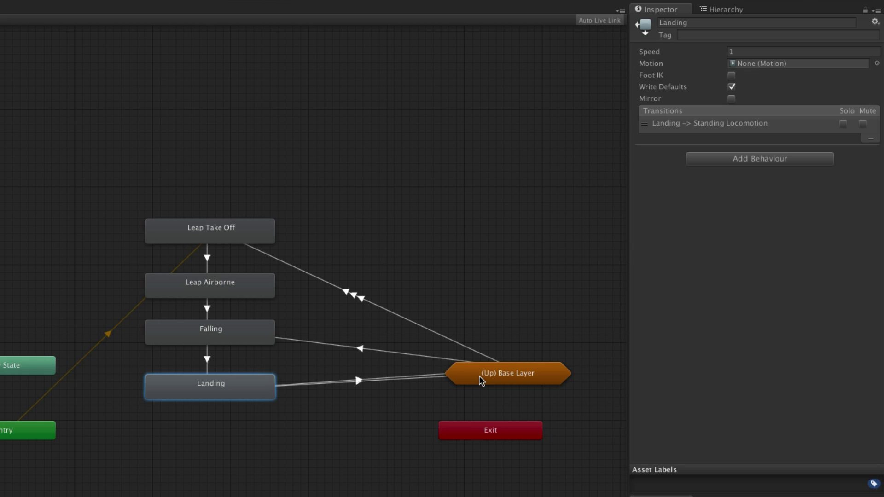
{"action": "left_click", "coordinate": [480, 380]}
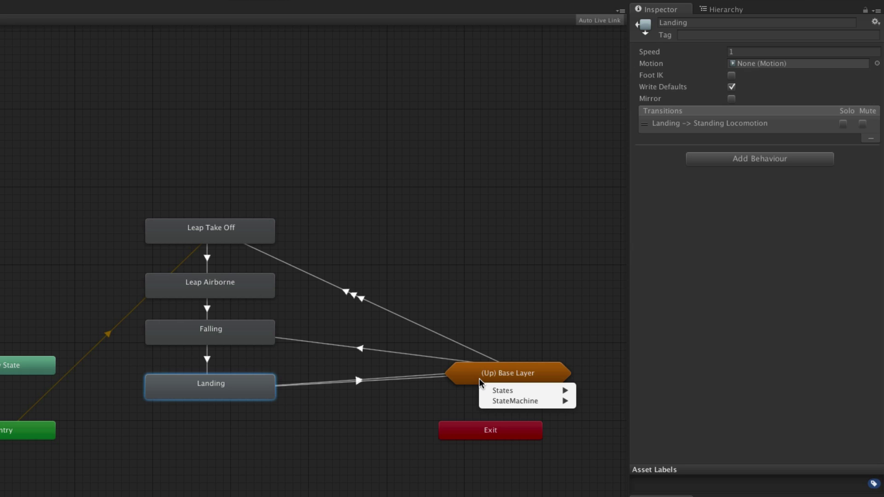
{"action": "mouse_move", "coordinate": [520, 391]}
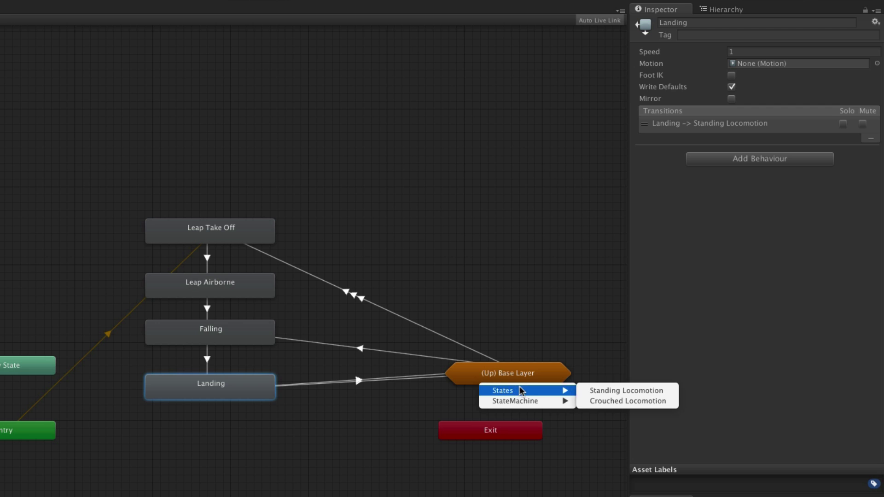
{"action": "left_click", "coordinate": [589, 401]}
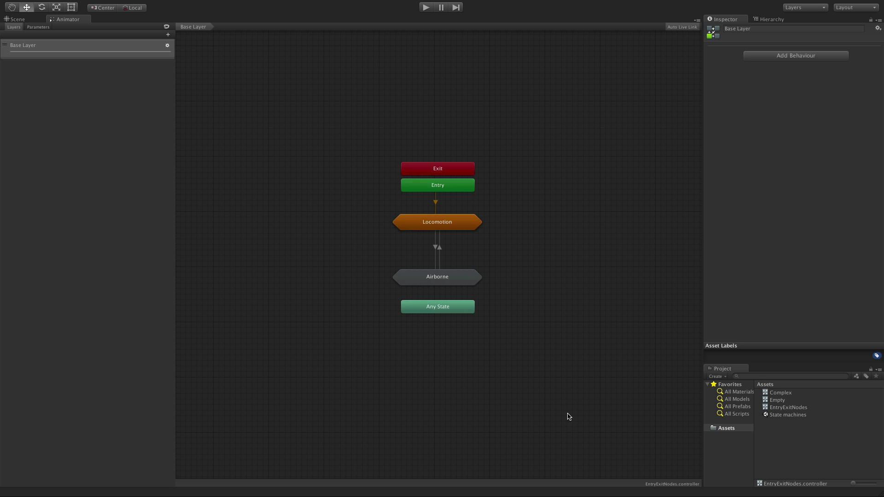
Look inside Locomotion, return to Base Layer, then enter Airborne to view its Entry and Exit links.
{"action": "double_click", "coordinate": [460, 226]}
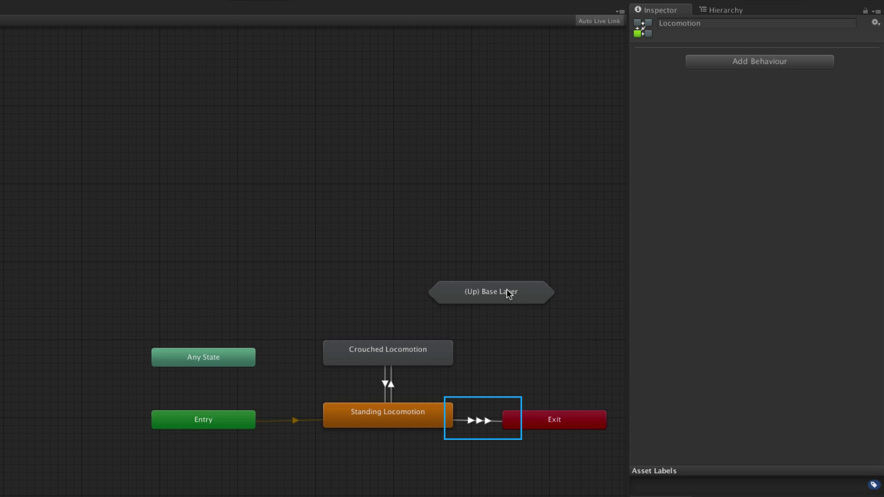
{"action": "double_click", "coordinate": [509, 295]}
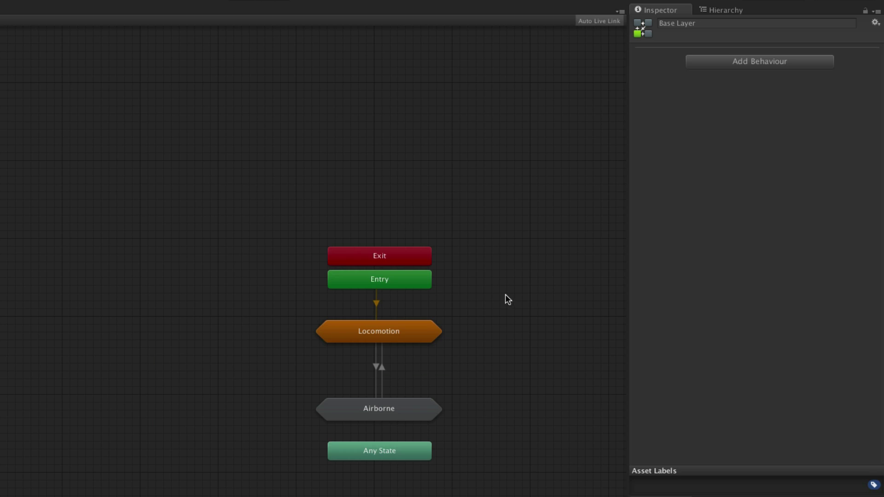
{"action": "double_click", "coordinate": [406, 409]}
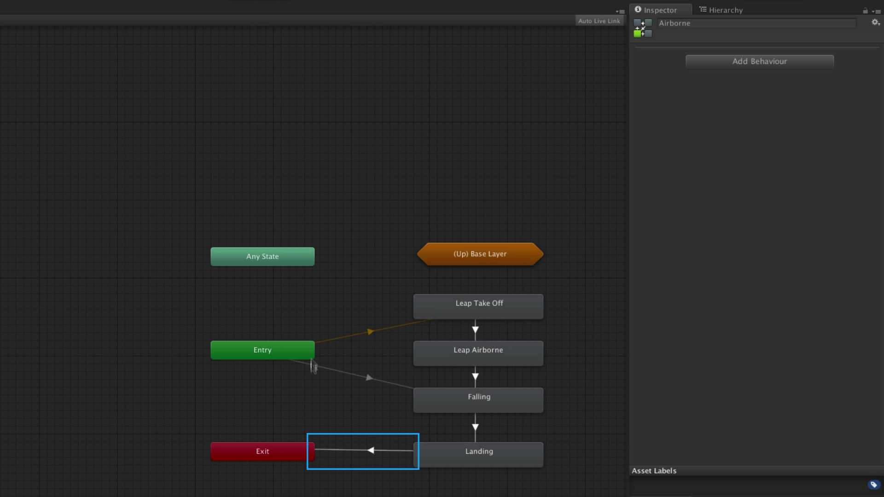
Leave the Airborne sub-state machine and return to the Base Layer graph.
{"action": "double_click", "coordinate": [493, 259]}
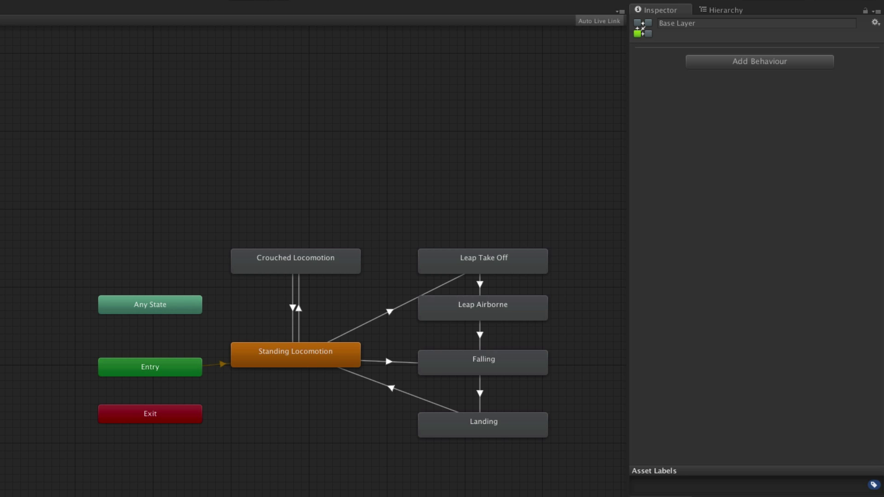
View the Jump condition on Standing Locomotion → Leap Take Off, then switch to the EntryExitNodes controller.
{"action": "left_click", "coordinate": [395, 308]}
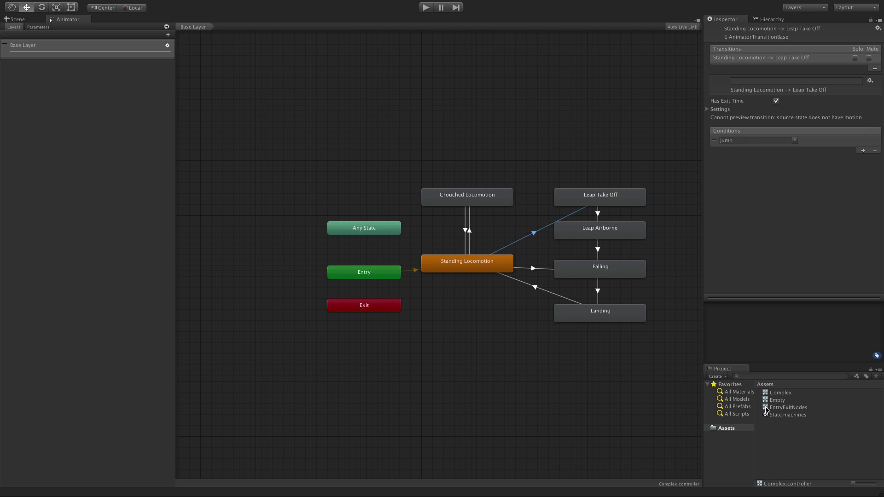
{"action": "double_click", "coordinate": [767, 407]}
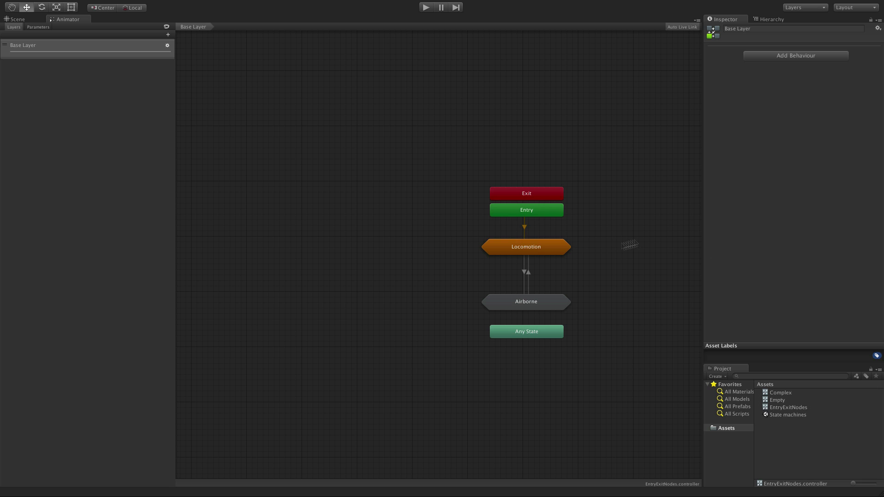
Inside Locomotion, compare the Standing Locomotion → Exit transitions (Grounded false, Jump), then reopen Complex.
{"action": "double_click", "coordinate": [536, 251]}
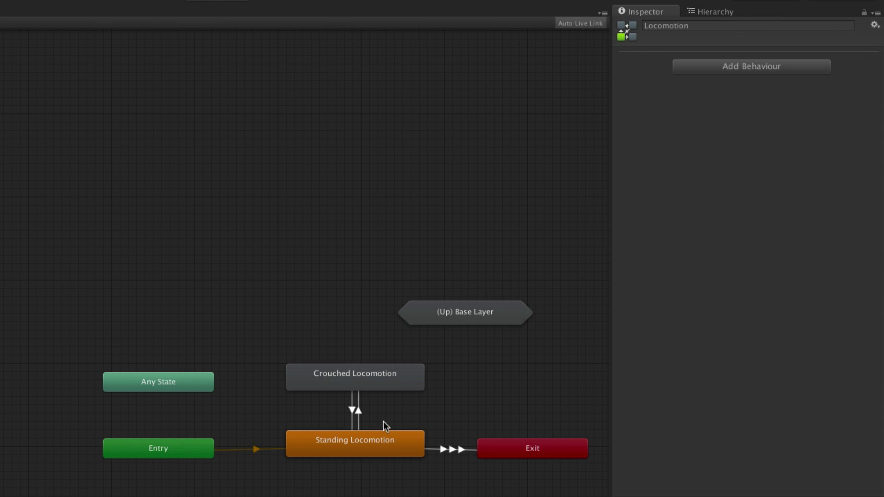
{"action": "left_click", "coordinate": [447, 450]}
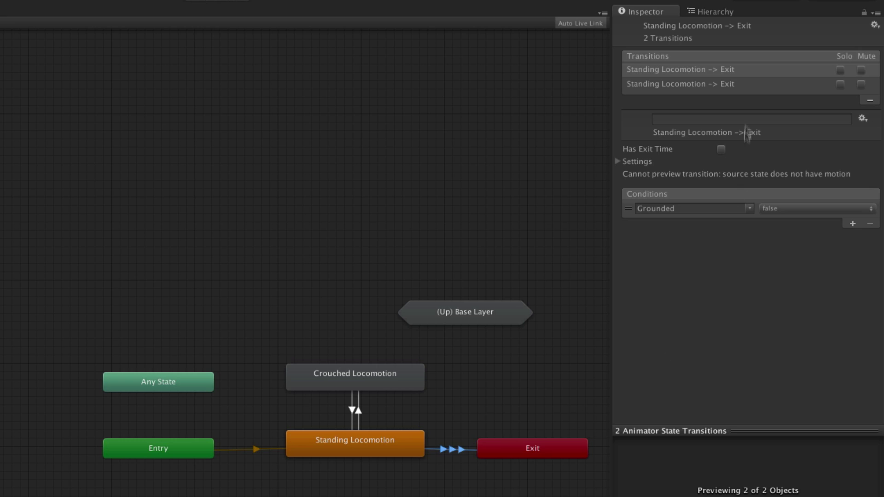
{"action": "left_click", "coordinate": [744, 85]}
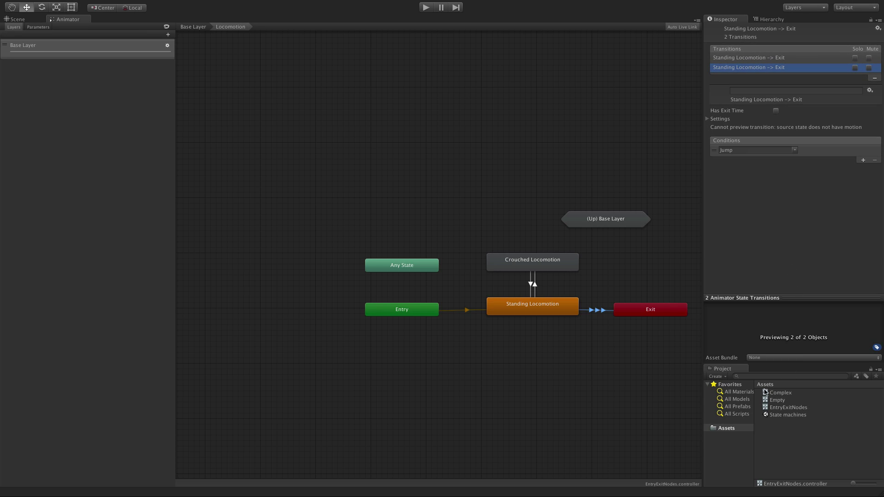
{"action": "double_click", "coordinate": [765, 393]}
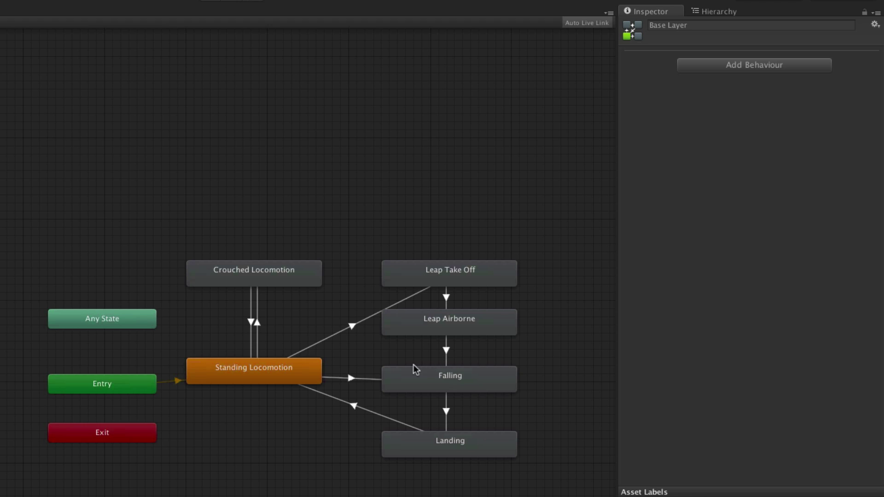
View the Grounded false condition on Standing Locomotion → Falling, then return to EntryExitNodes.
{"action": "left_click", "coordinate": [367, 378]}
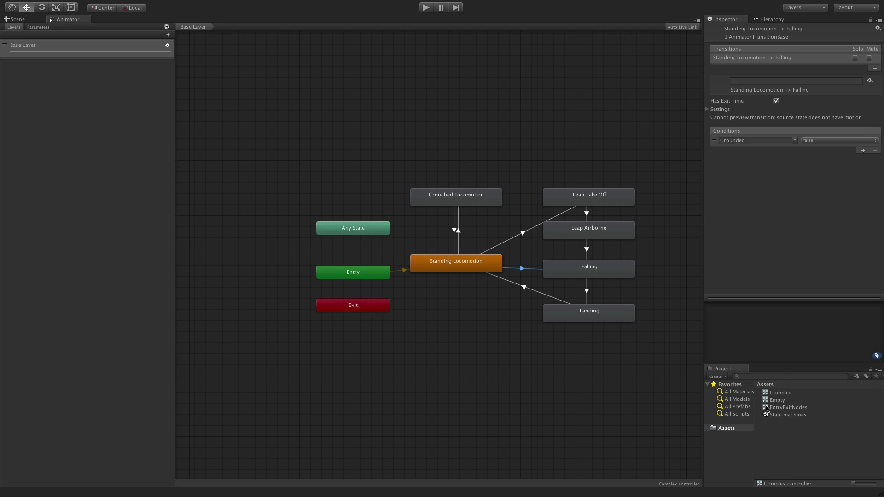
{"action": "double_click", "coordinate": [778, 408]}
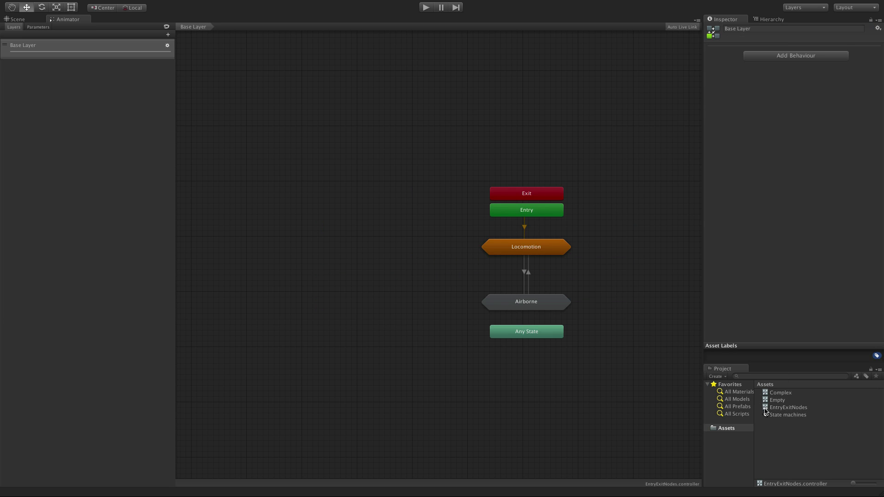
{"action": "double_click", "coordinate": [551, 248]}
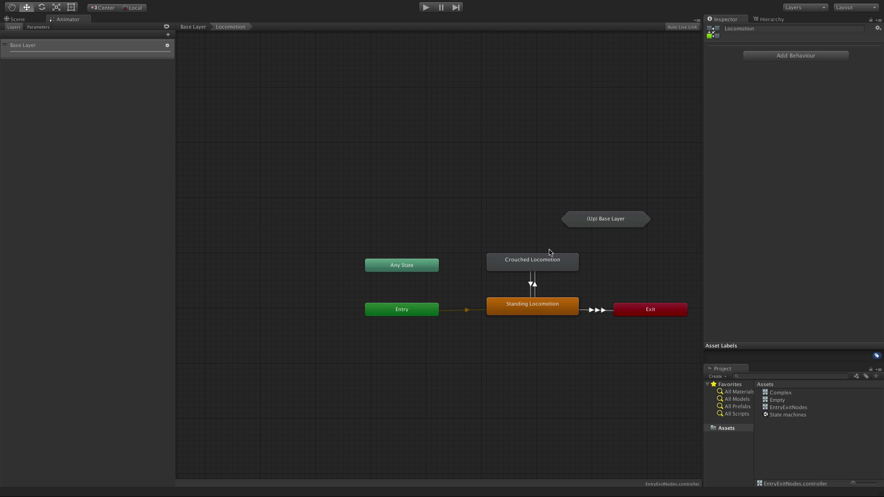
{"action": "left_click", "coordinate": [595, 311]}
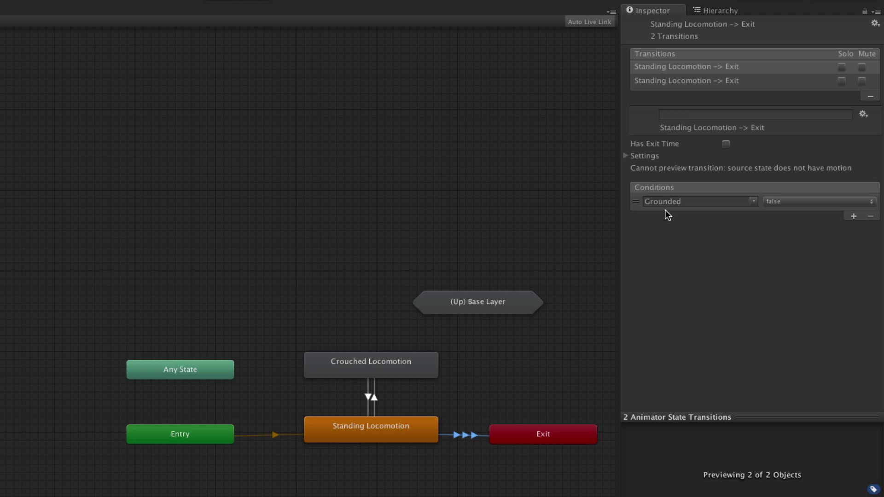
{"action": "double_click", "coordinate": [494, 308]}
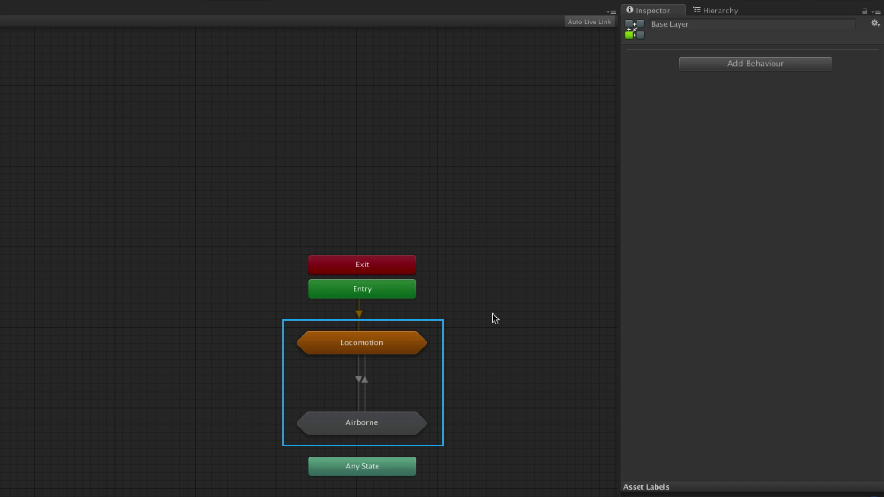
Verify the Airborne ↔ Locomotion transitions have empty Conditions, then enter the Airborne sub-state machine.
{"action": "left_click", "coordinate": [365, 381]}
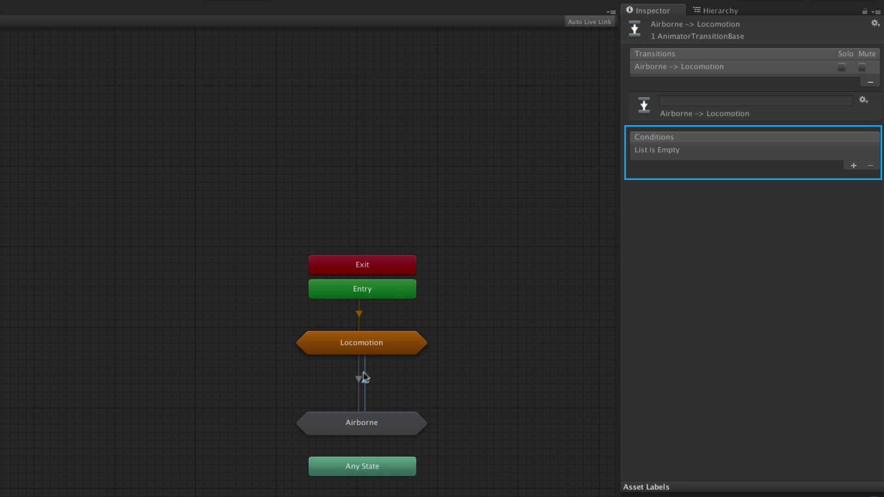
{"action": "left_click", "coordinate": [358, 382]}
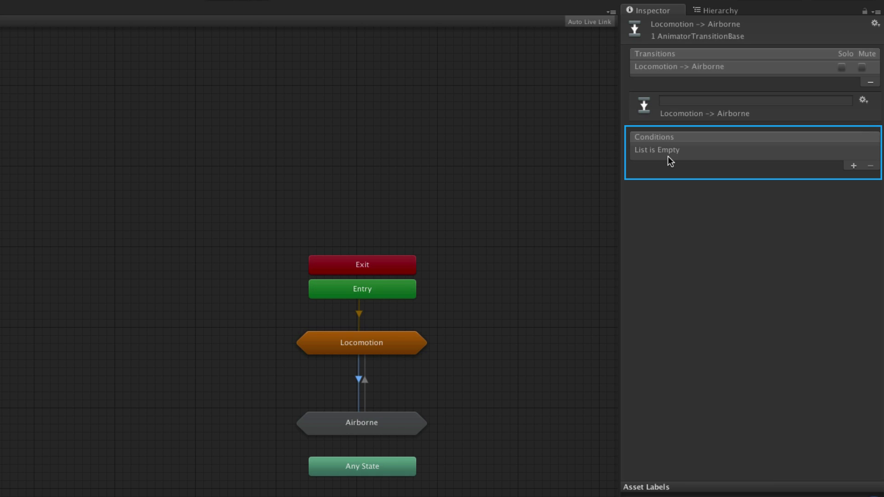
{"action": "left_click", "coordinate": [483, 380]}
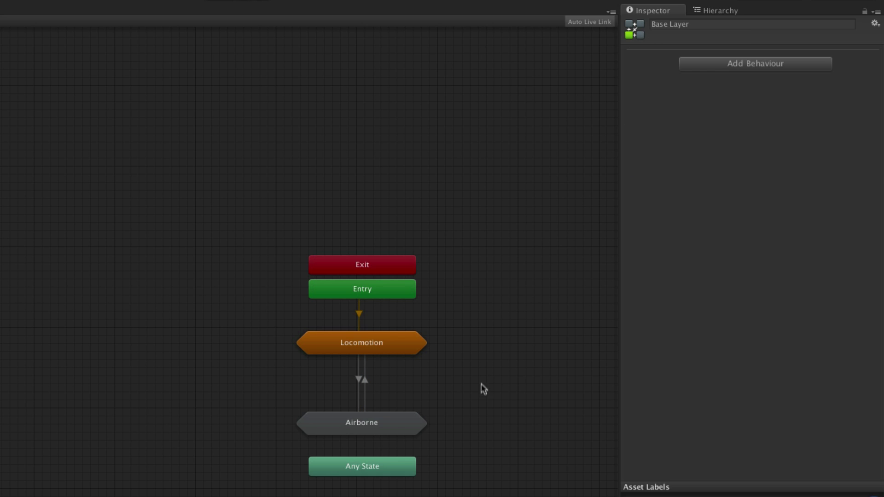
{"action": "left_click", "coordinate": [402, 425]}
{"action": "double_click", "coordinate": [401, 426]}
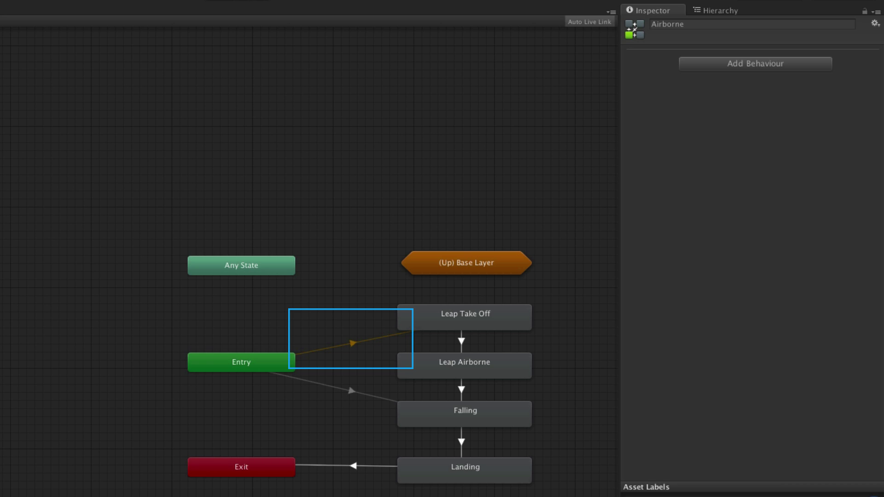
Shift the Airborne graph view left and go back up to the EntryExitNodes Base Layer.
{"action": "middle_click_drag", "start_coordinate": [322, 184], "coordinate": [252, 175]}
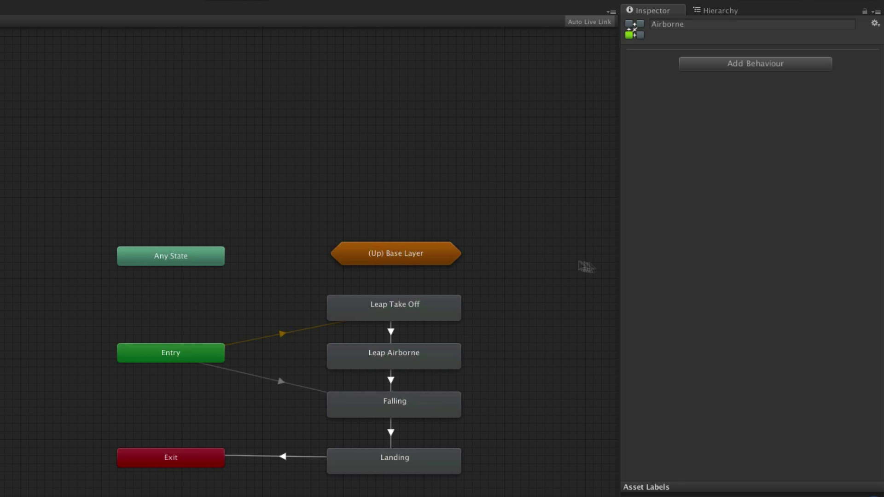
{"action": "double_click", "coordinate": [435, 256]}
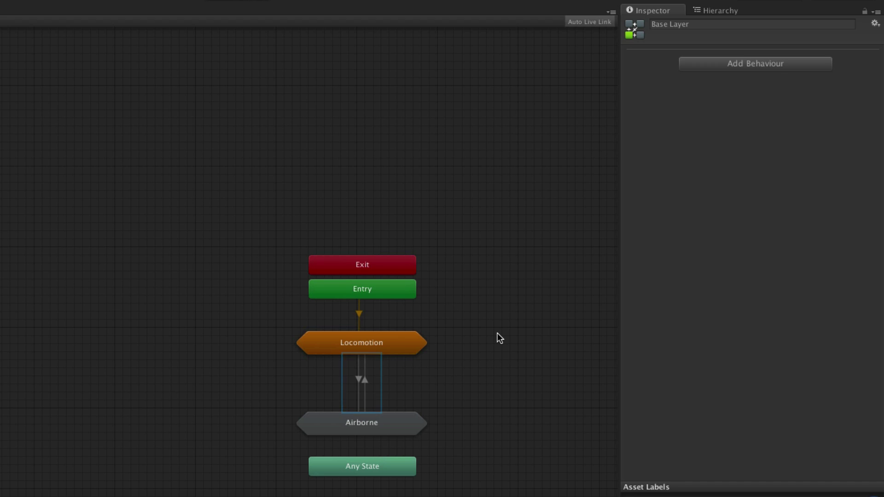
Enter Airborne and view the Grounded false condition on the Entry → Falling transition.
{"action": "double_click", "coordinate": [381, 427]}
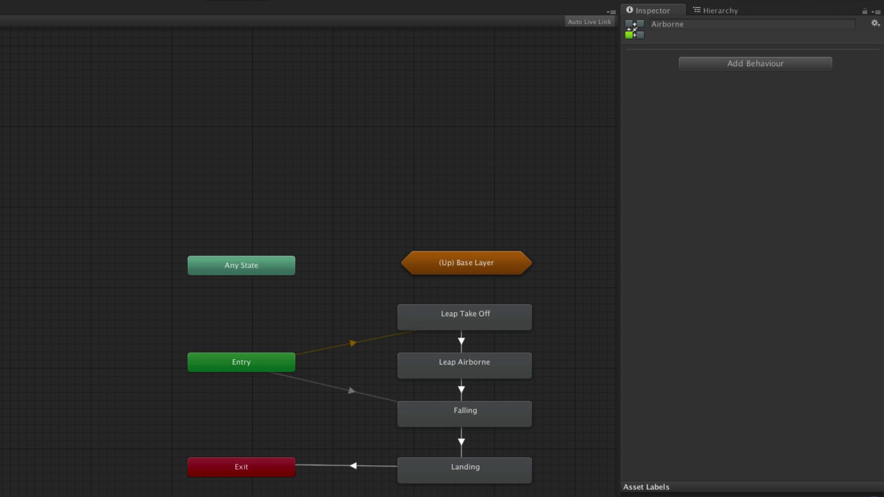
{"action": "left_click", "coordinate": [375, 396]}
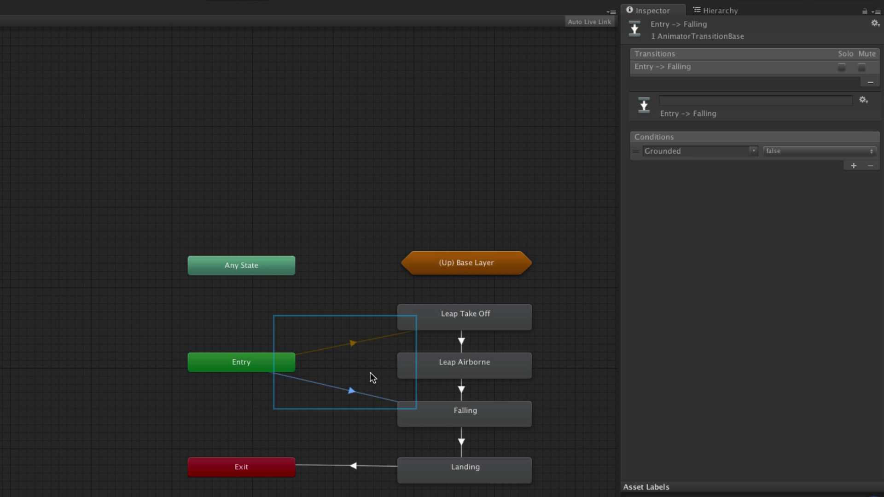
{"action": "left_click", "coordinate": [372, 314]}
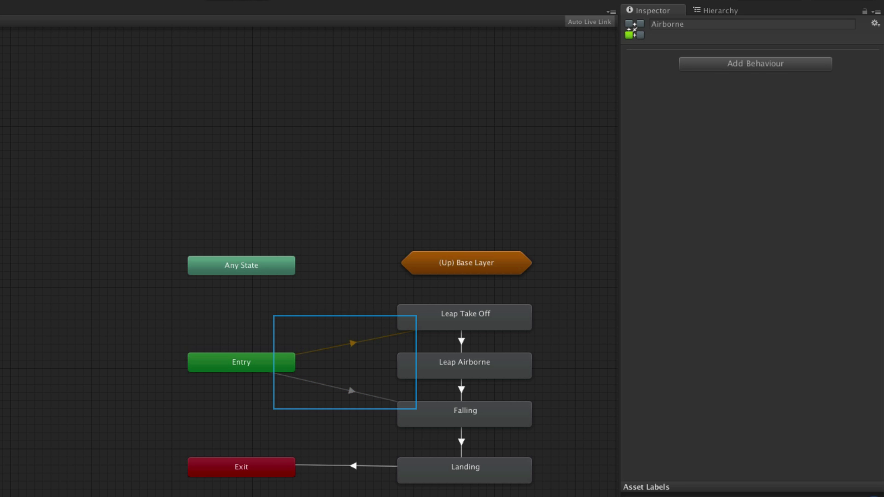